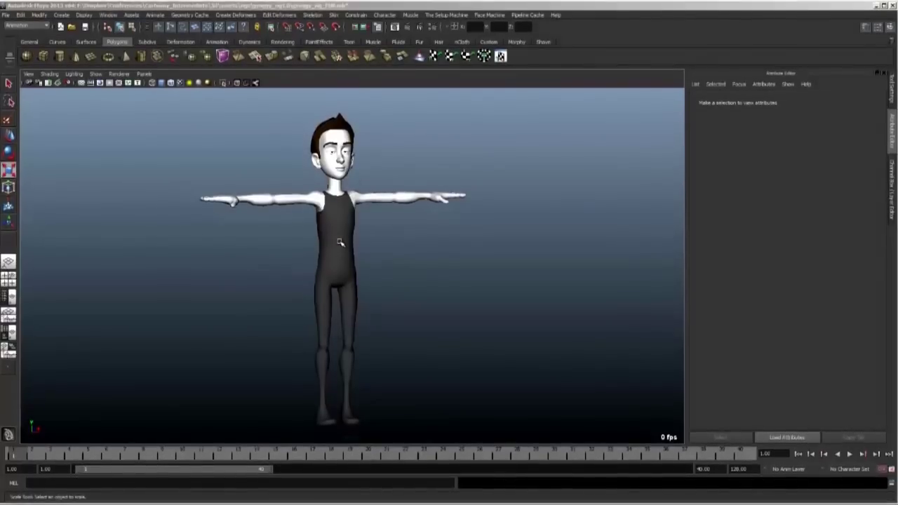
View the character from the front using only scene lights to check its silhouette.
mouse_move(344, 293)
alt+mouse_down()
mouse_move(282, 297)
mouse_move(381, 290)
mouse_move(334, 295)
alt+mouse_up()
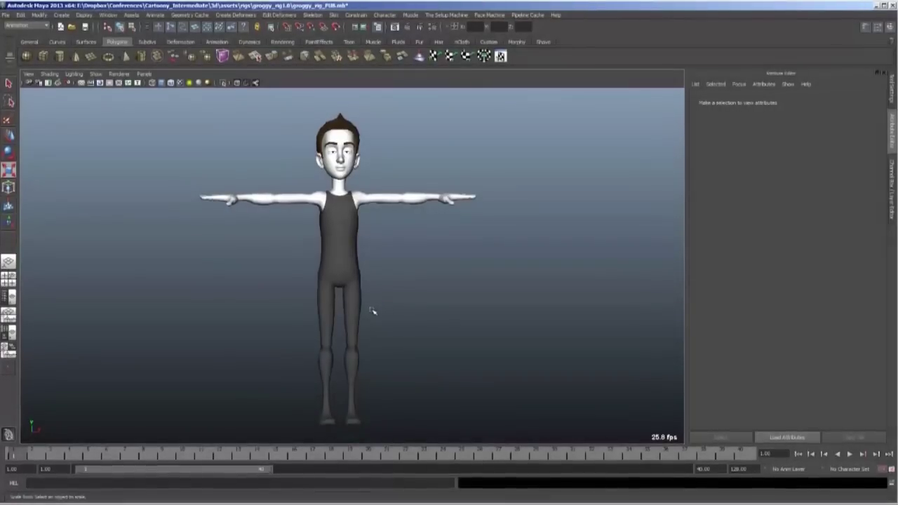
key(7)
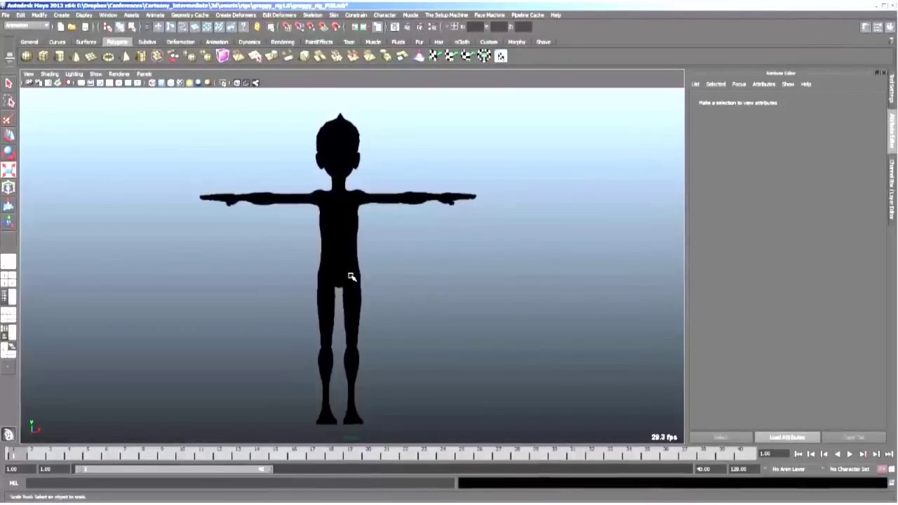
Create a directional light and rotate it to change how the character is lit.
click(62, 14)
mouse_move(105, 57)
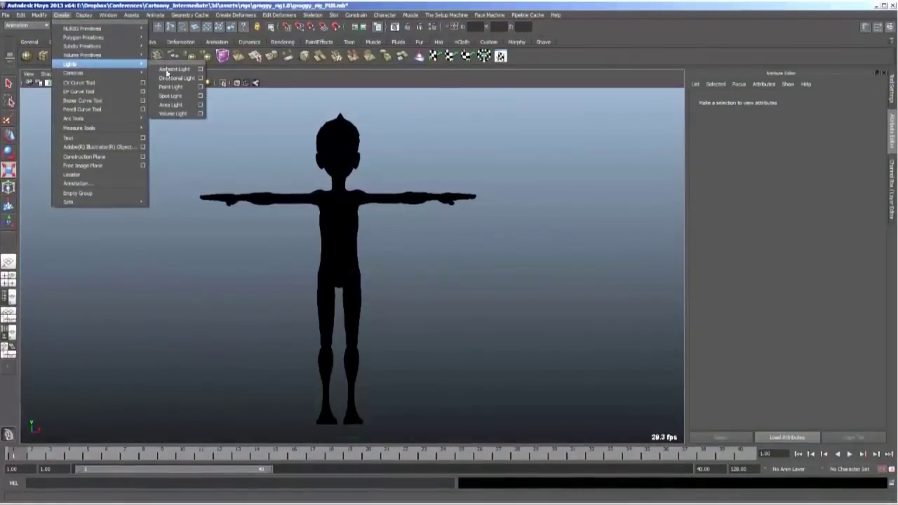
click(169, 71)
key(e)
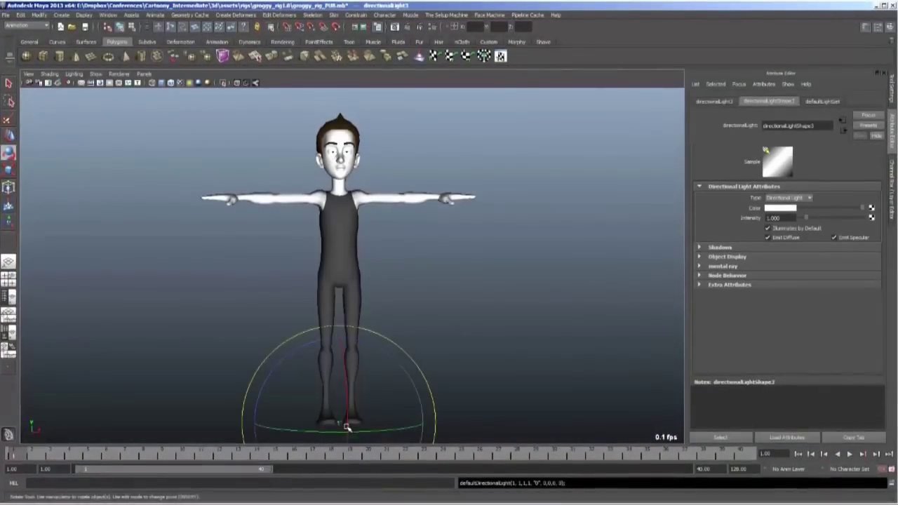
mouse_move(301, 407)
mouse_down()
mouse_move(269, 345)
mouse_move(320, 411)
mouse_move(397, 423)
mouse_move(402, 407)
mouse_move(381, 385)
mouse_up()
click(400, 138)
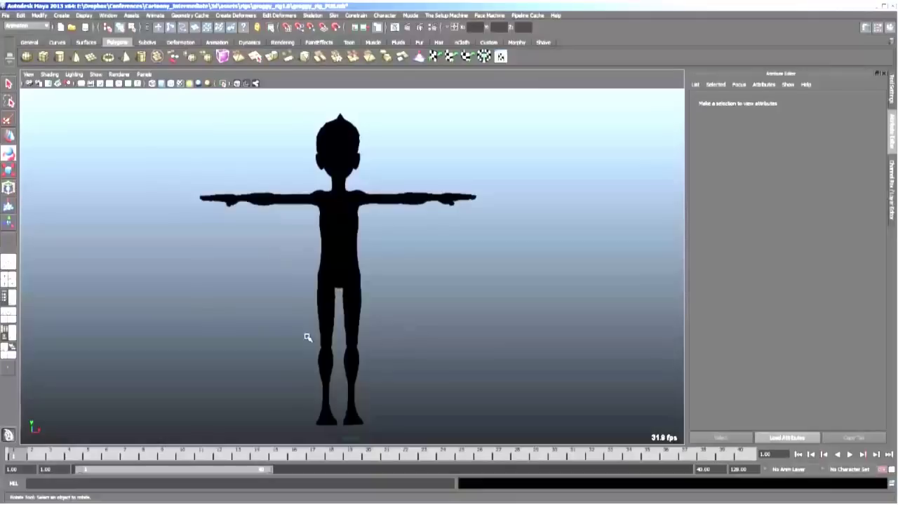
Make body_mesh_layer and head_mesh_layer visible and remove the referenced Morpheus rig from the scene.
click(893, 168)
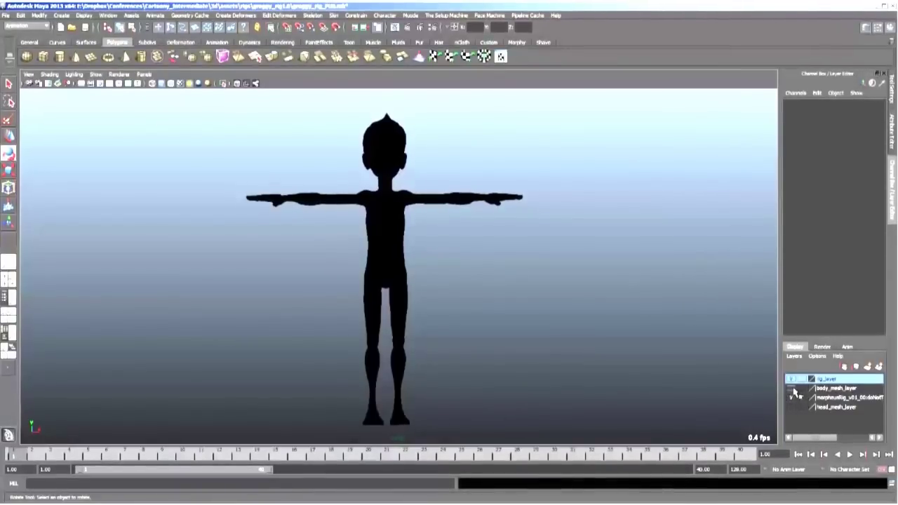
drag(790, 388, 790, 407)
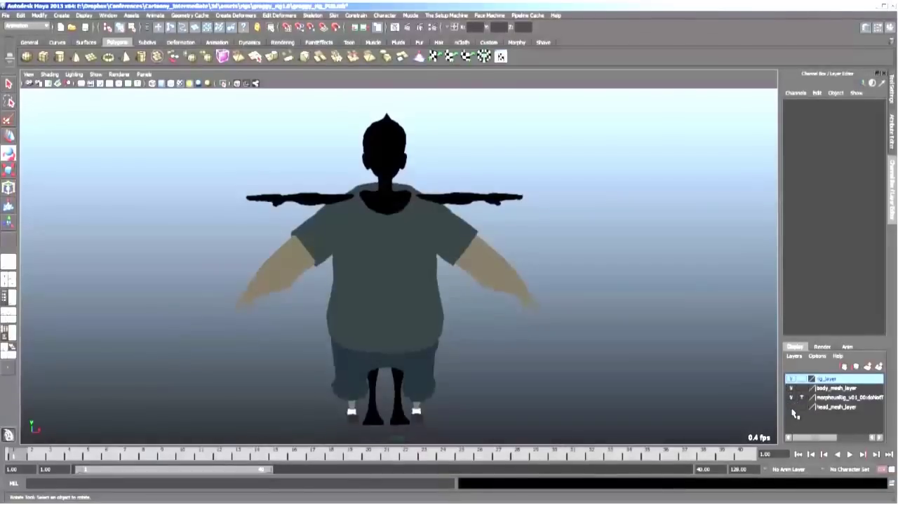
click(6, 15)
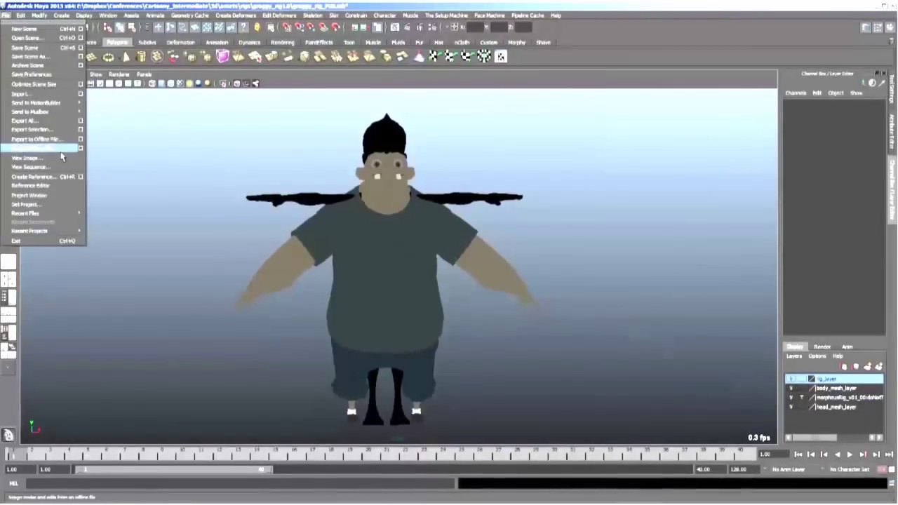
click(98, 202)
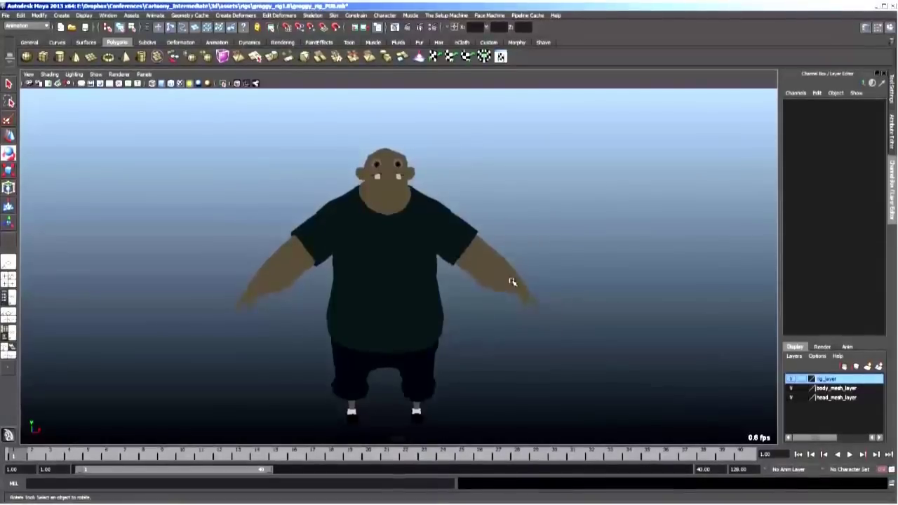
Alternate the viewport between textured shading and scene lighting to compare the heavyset character's rendering in each mode.
key(6)
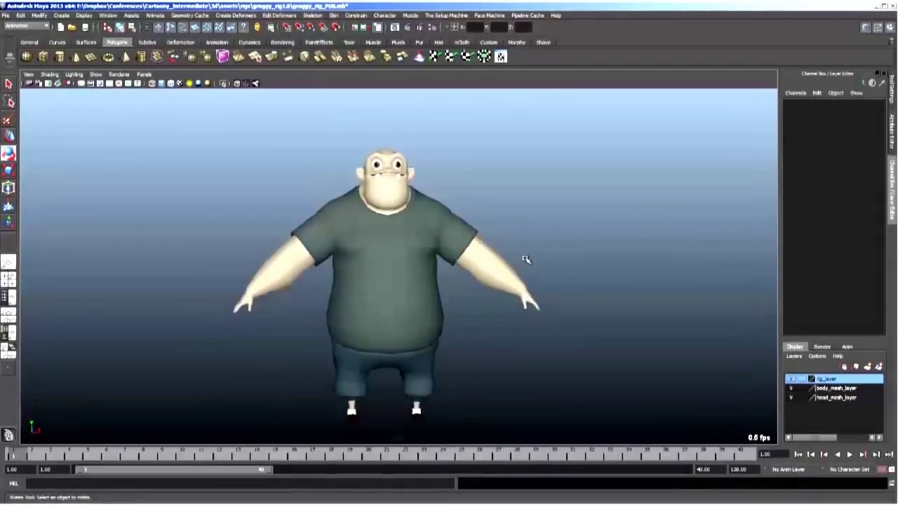
key(7)
key(6)
key(7)
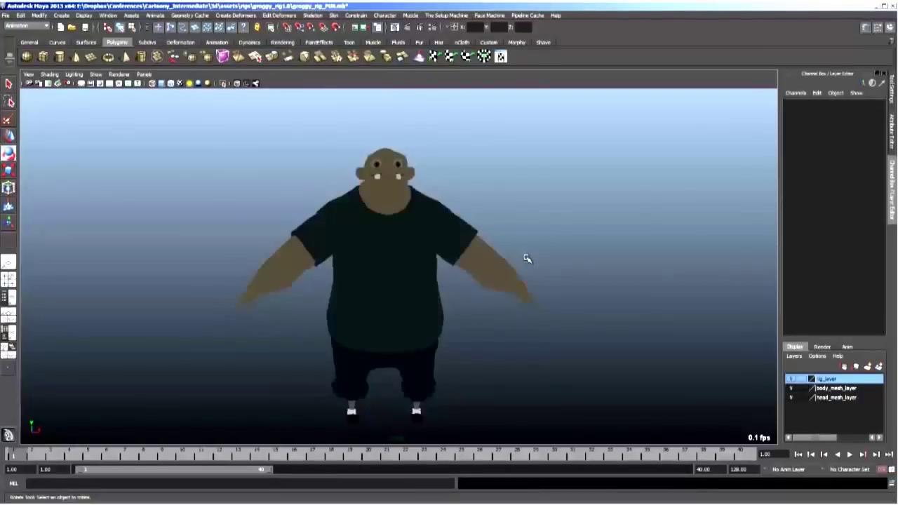
key(6)
key(7)
key(6)
key(7)
key(6)
key(7)
key(6)
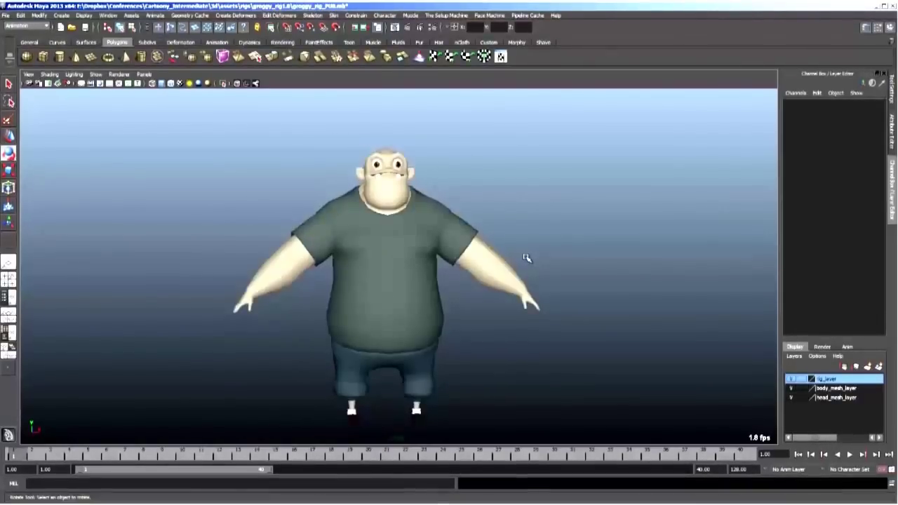
key(7)
key(6)
key(7)
key(6)
key(7)
key(6)
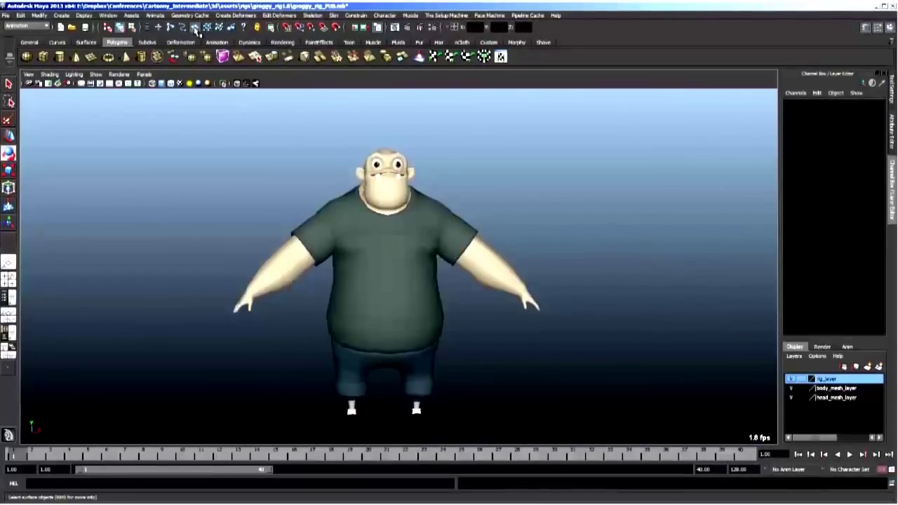
Hide all object types in the viewport except polygons.
click(95, 74)
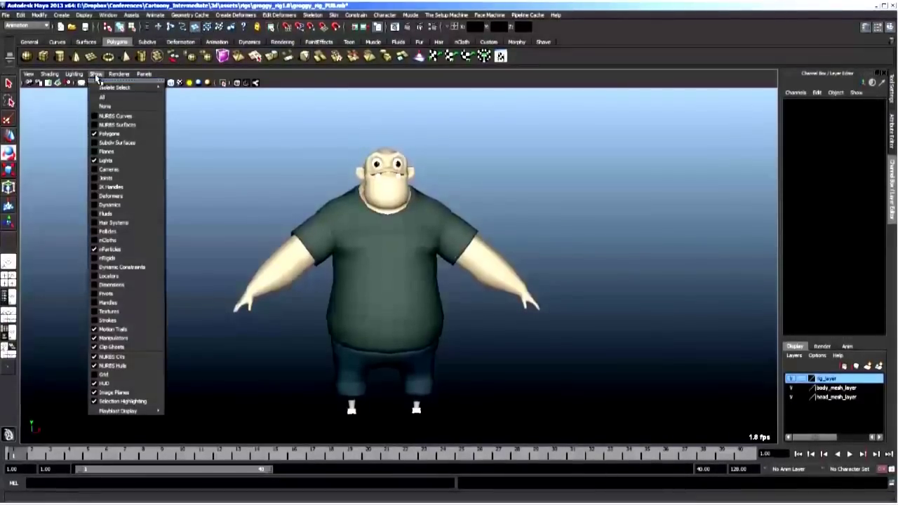
click(103, 105)
click(96, 74)
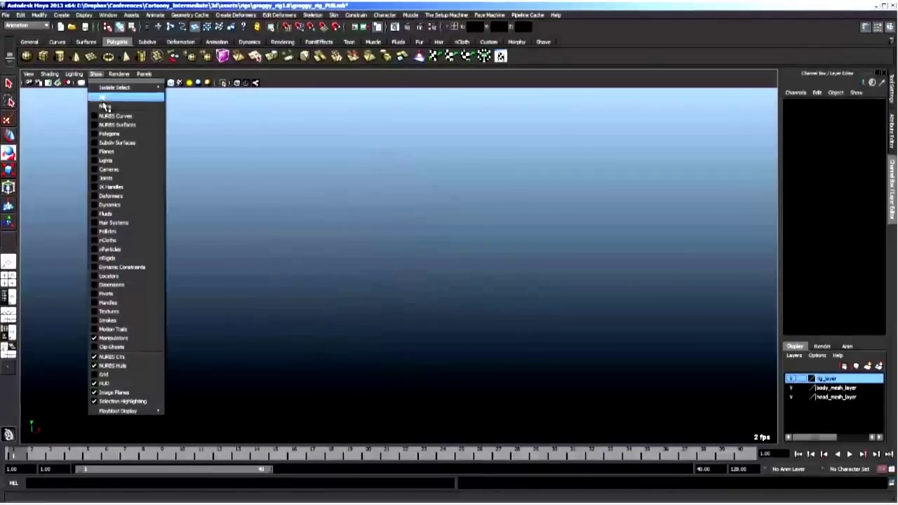
click(101, 134)
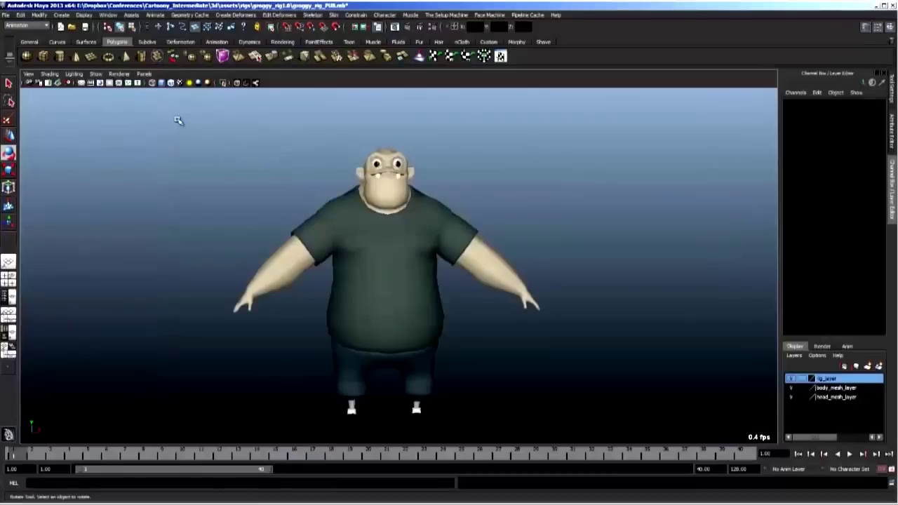
Select all the character's meshes, assign them to a new render layer, and make that layer active.
drag(178, 122, 589, 404)
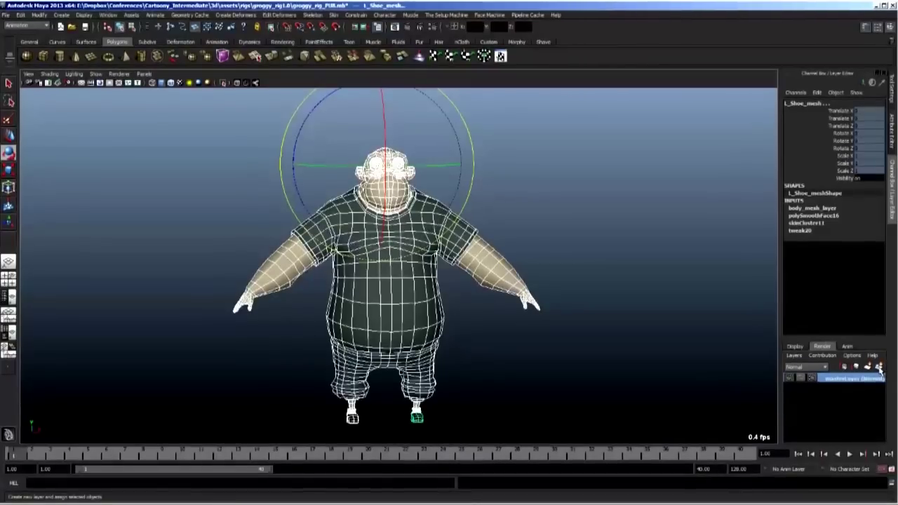
click(878, 368)
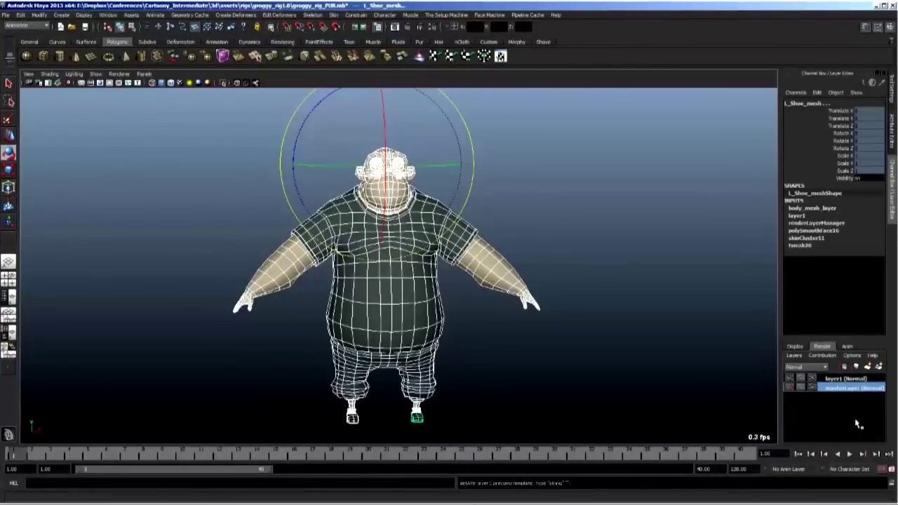
click(834, 379)
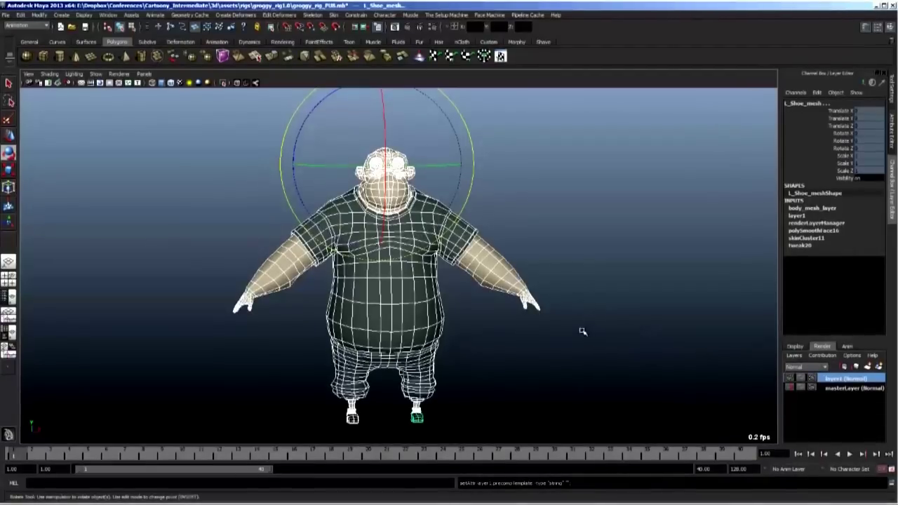
Override the new render layer's material with a new Surface Shader and name the layer silhouette.
click(685, 348)
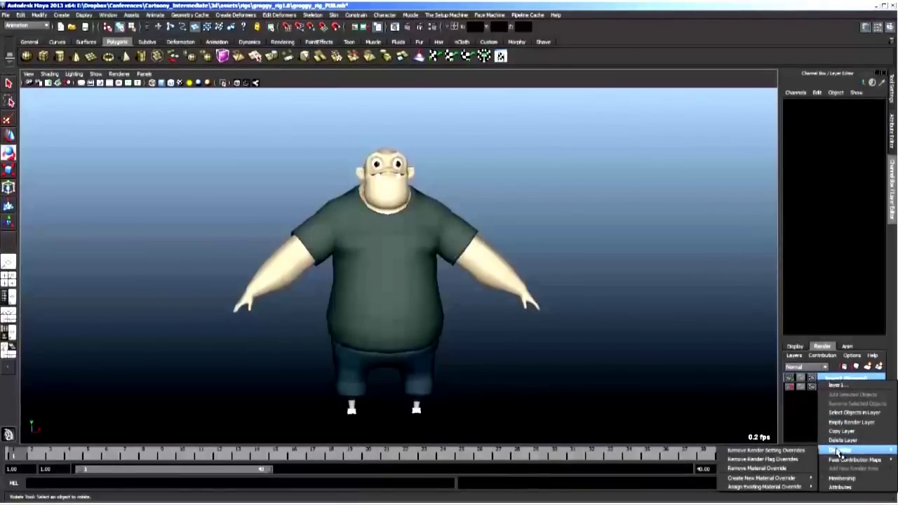
mouse_move(771, 477)
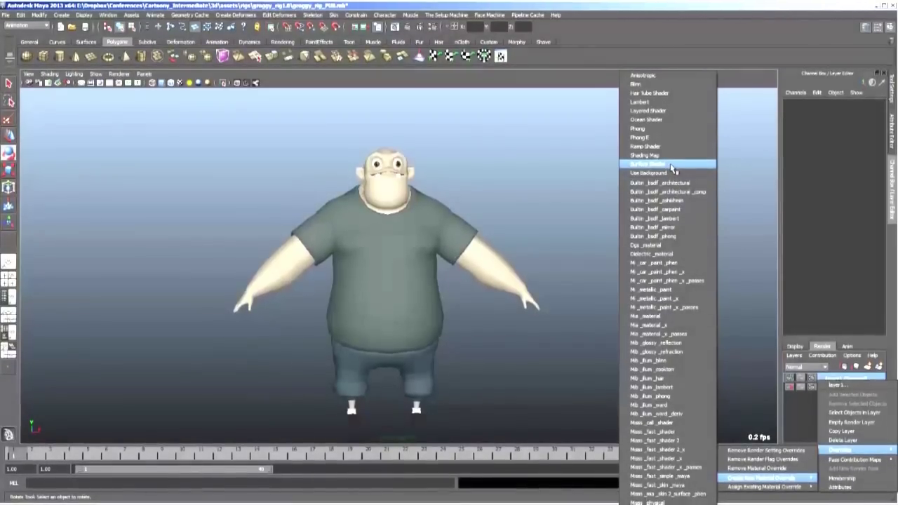
click(672, 167)
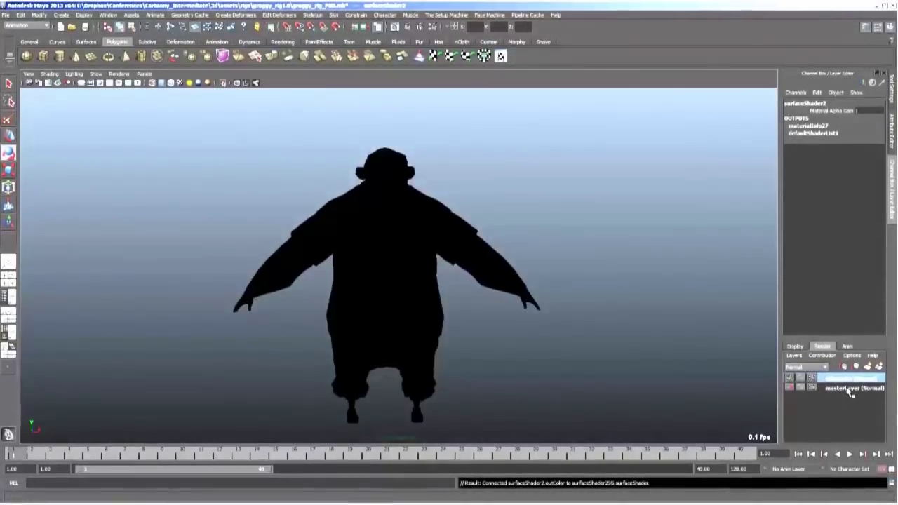
Create a directional light in masterLayer, with lights displayed in the viewport, and scale it uniformly to about 20.25.
click(485, 338)
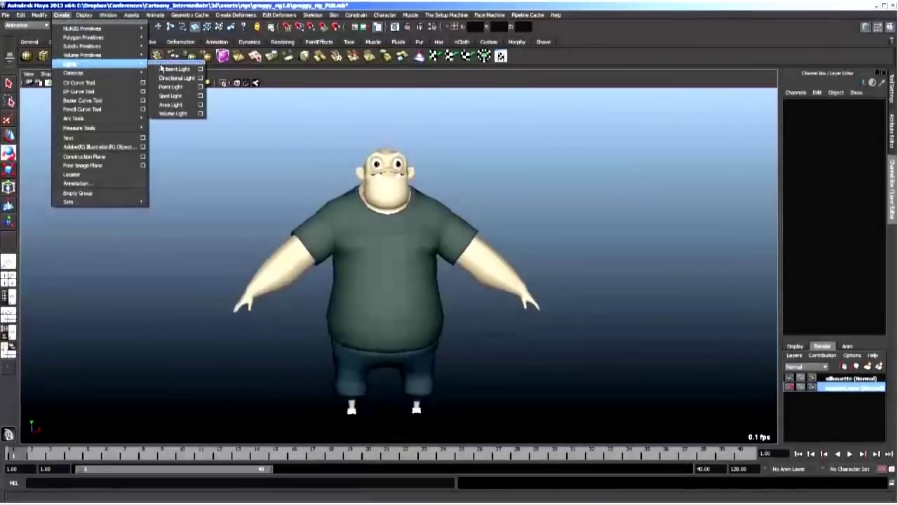
click(172, 79)
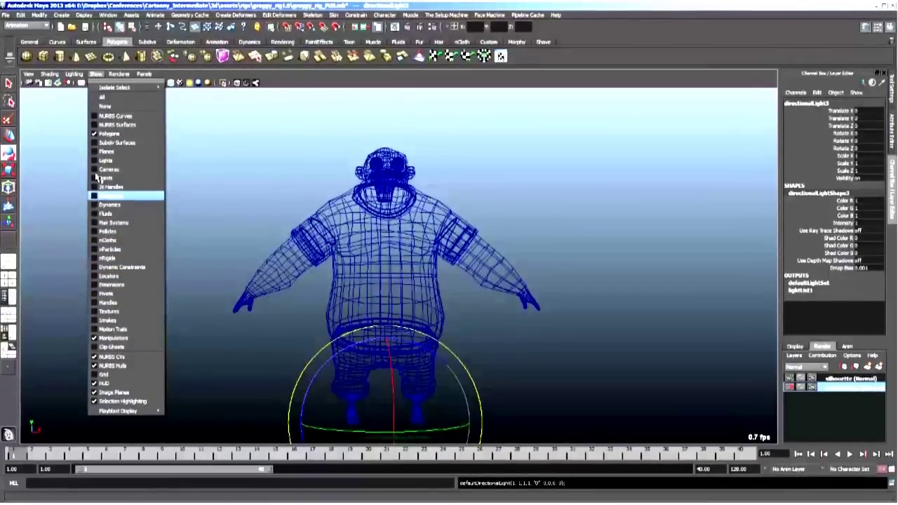
key(r)
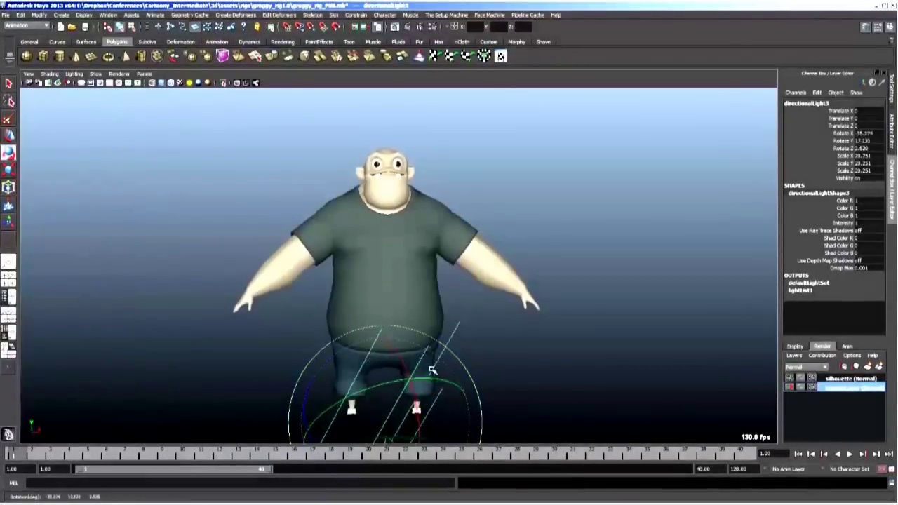
Rotate the directional light to adjust the angle at which it lights the character, and deselect it.
drag(477, 419, 376, 404)
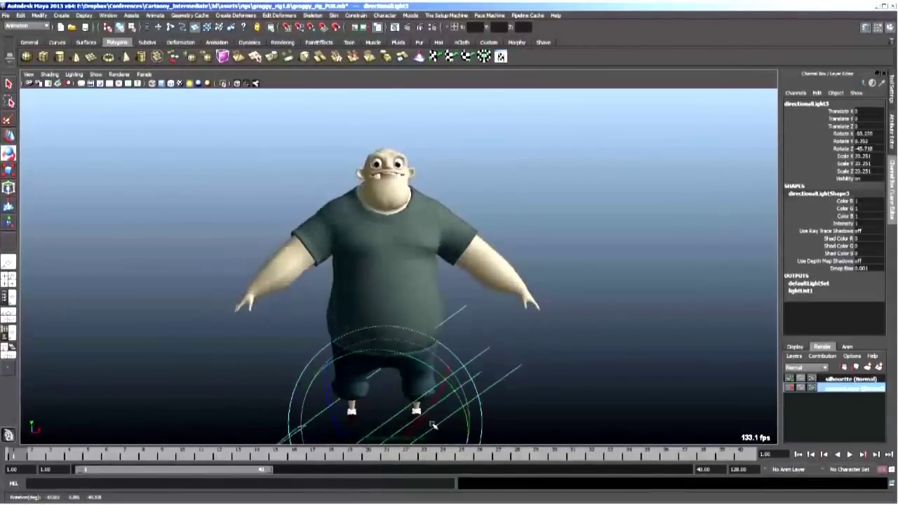
drag(434, 425, 452, 396)
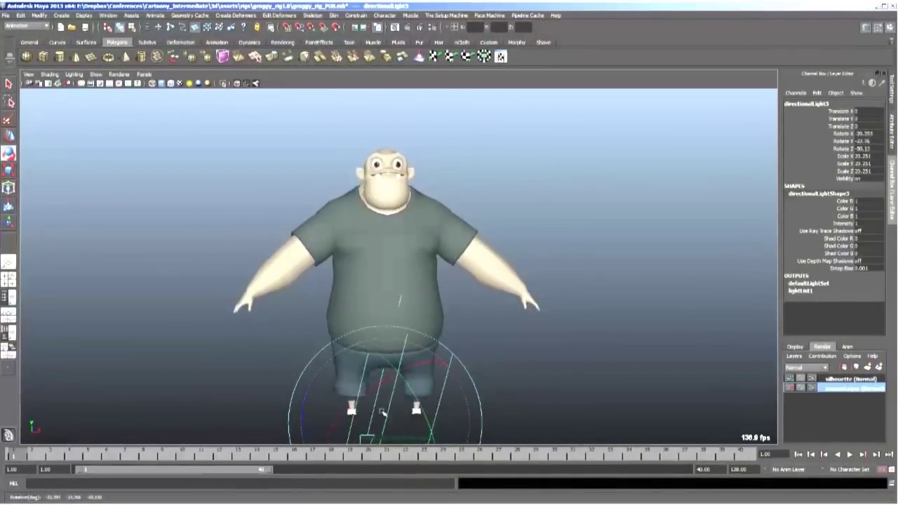
click(588, 419)
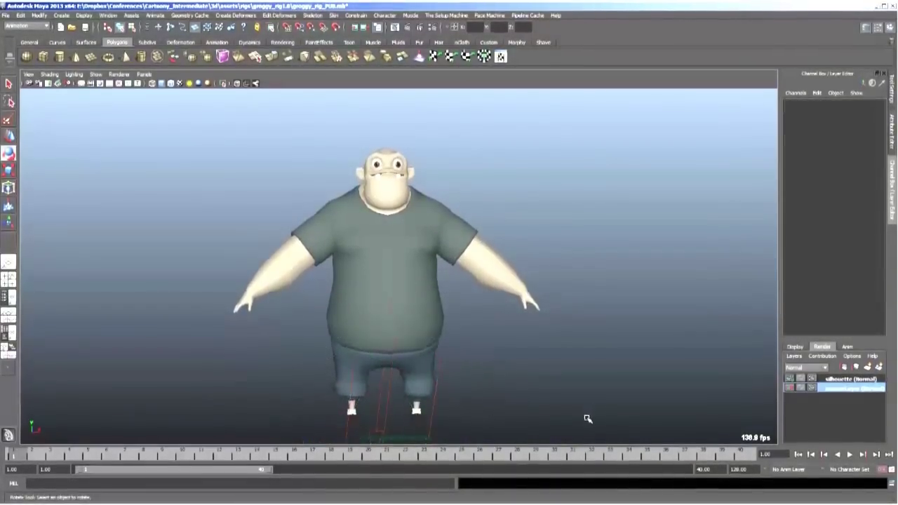
Alternate between the silhouette and masterLayer render layers to compare the black shape with the lit character.
click(847, 379)
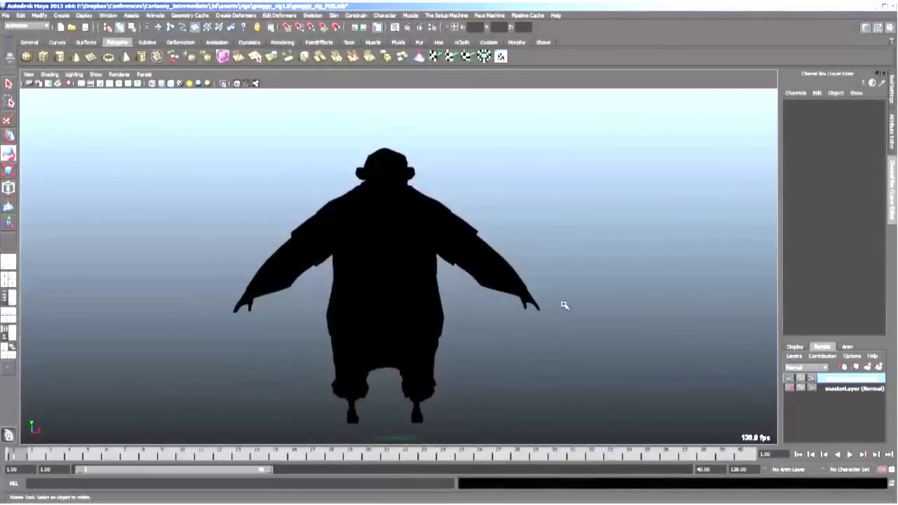
click(847, 390)
click(847, 380)
click(845, 390)
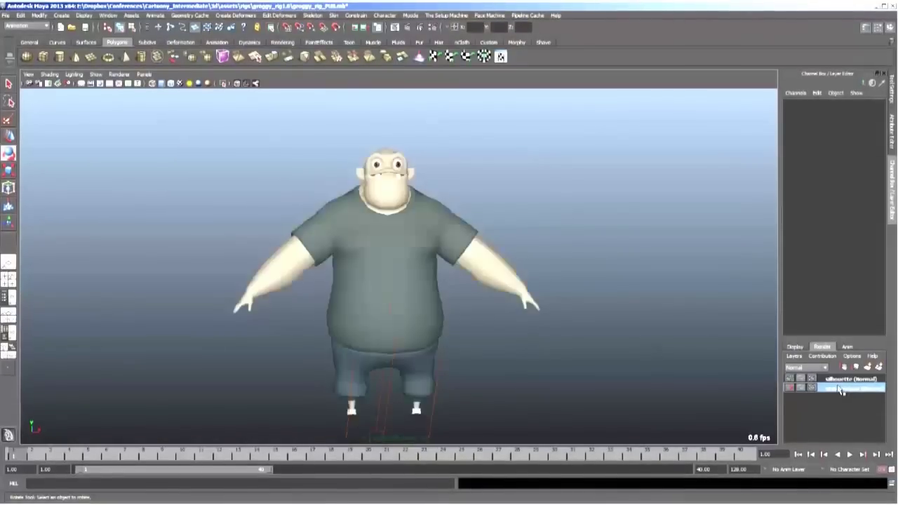
click(845, 380)
click(841, 389)
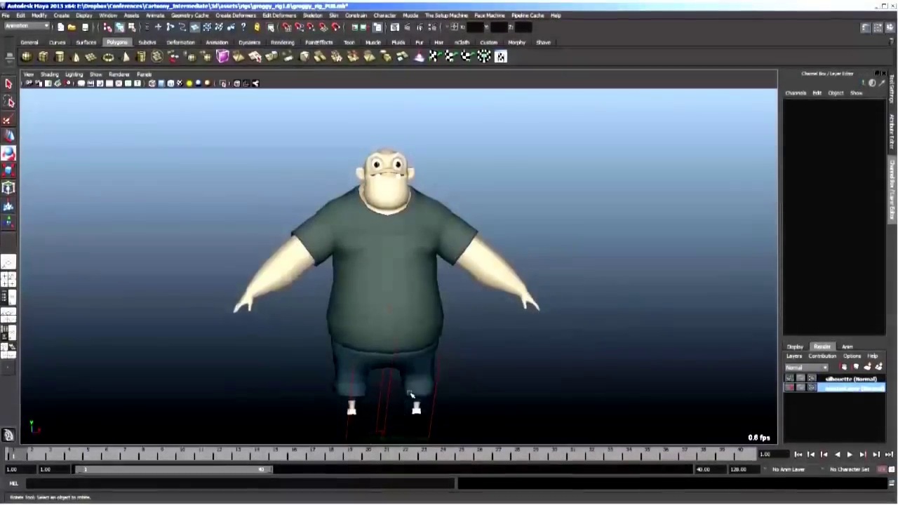
Cycle the viewport background and activate the silhouette render layer.
key(alt+b)
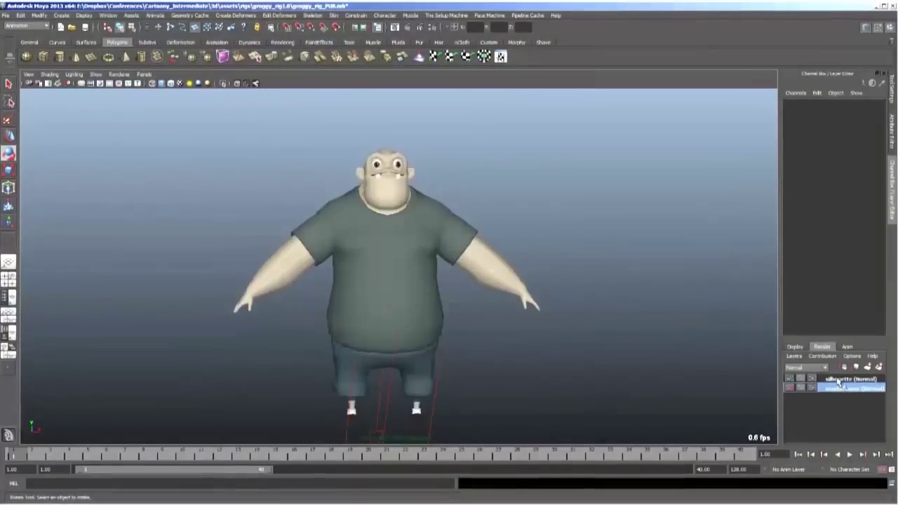
click(841, 378)
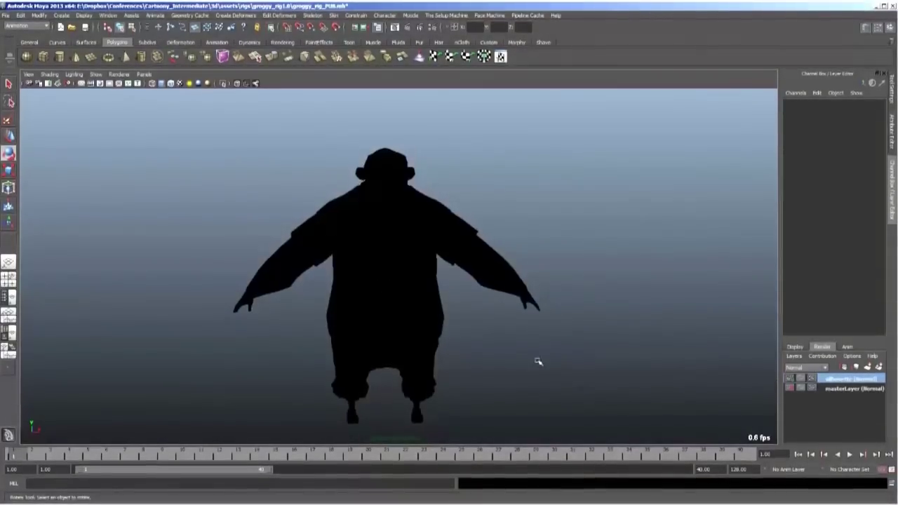